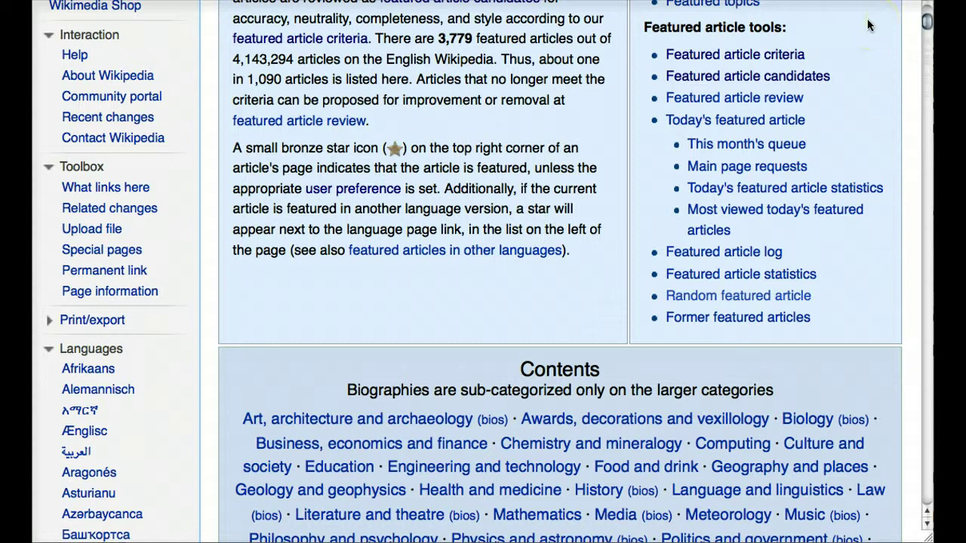
- Go to the Featured article criteria page from the Featured article tools list
click(758, 56)
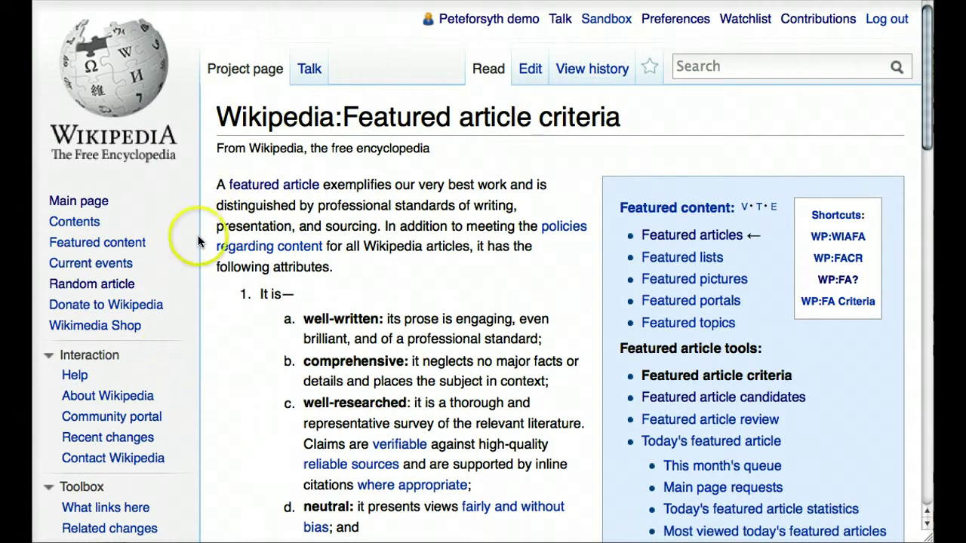
scroll(199, 242, down, 5)
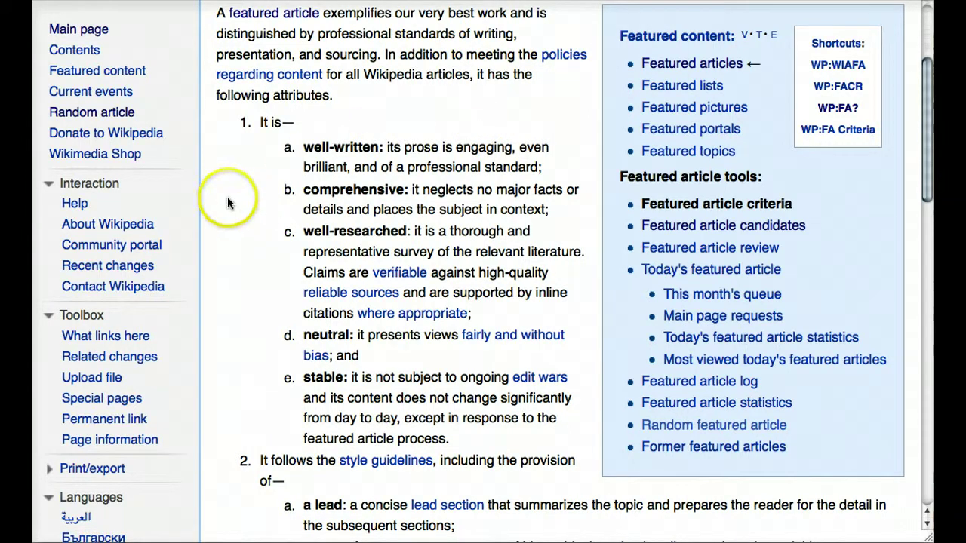
scroll(225, 202, down, 10)
scroll(225, 202, up, 5)
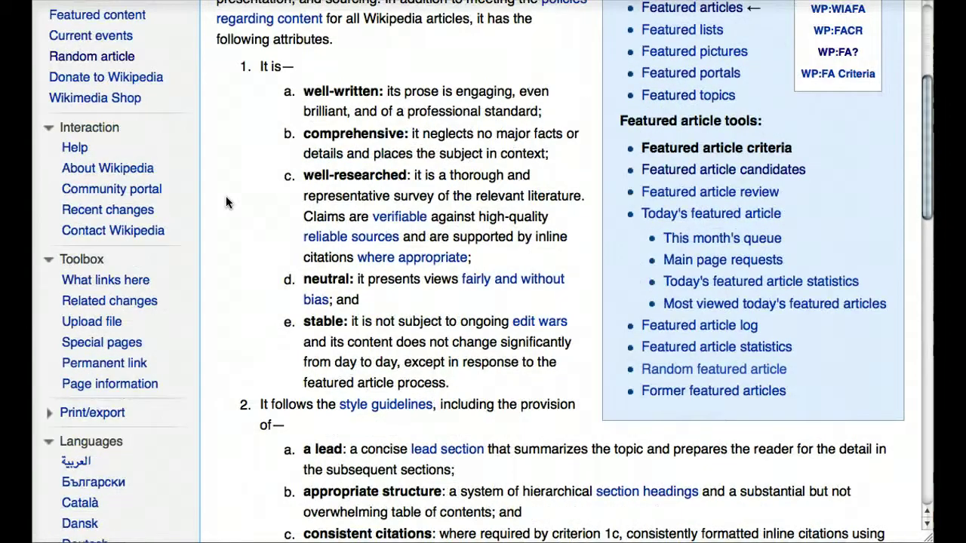
click(226, 67)
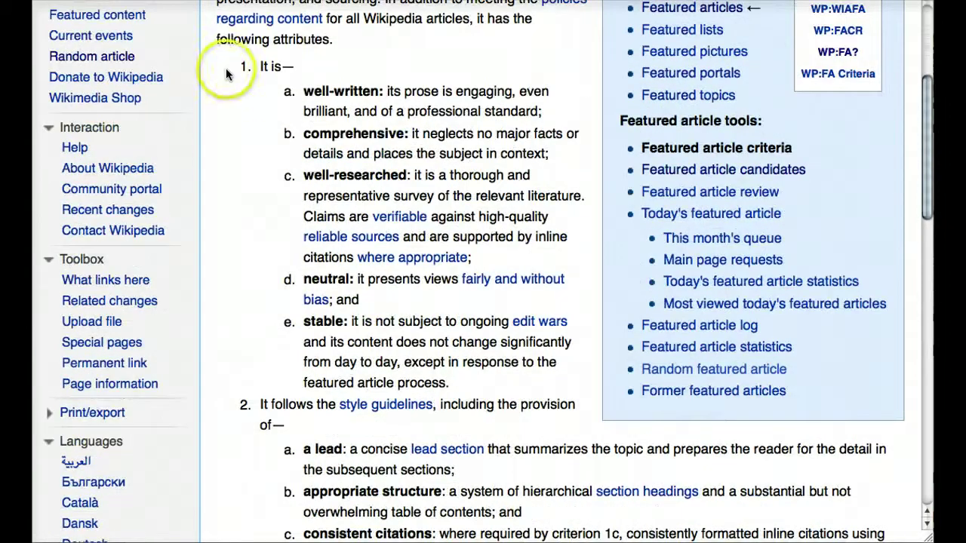
scroll(225, 69, down, 5)
scroll(226, 68, up, 4)
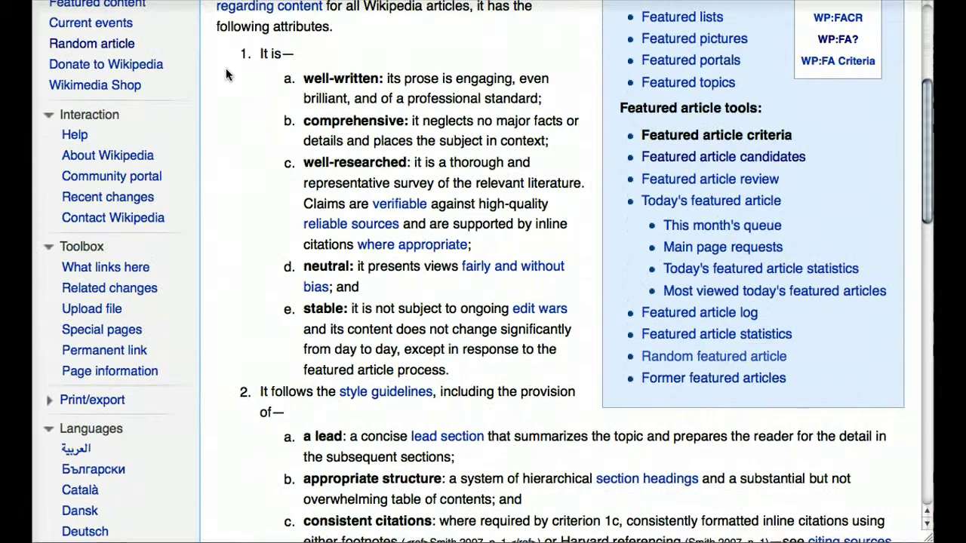
click(274, 54)
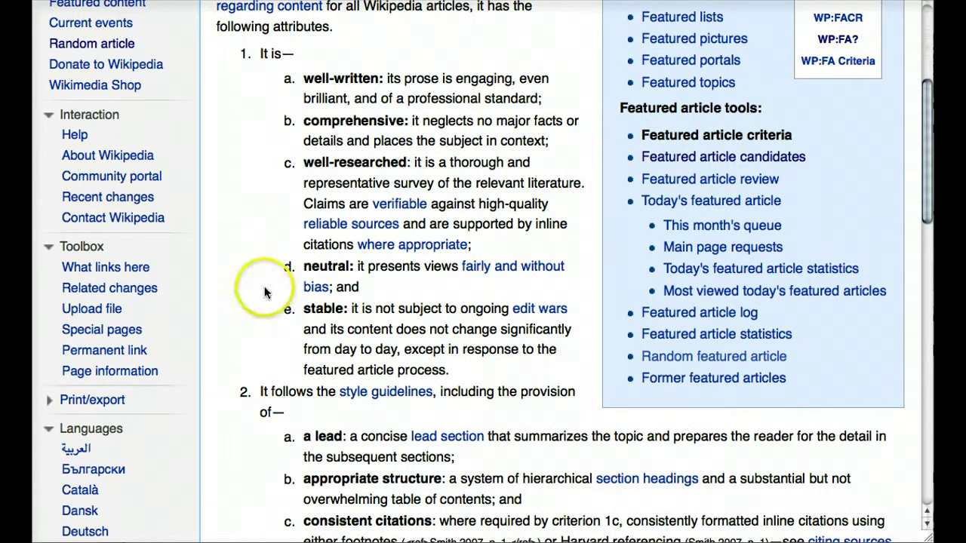
scroll(216, 334, down, 10)
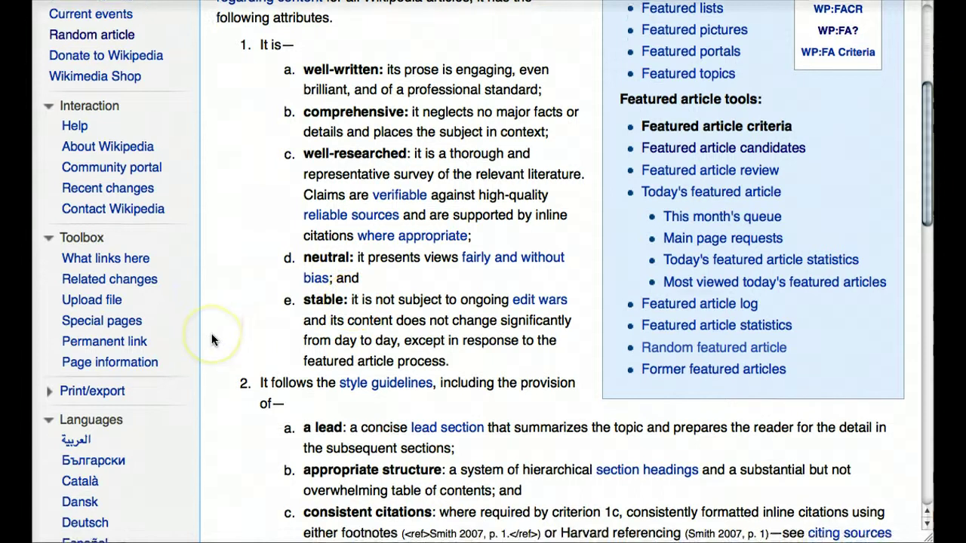
scroll(212, 340, up, 1)
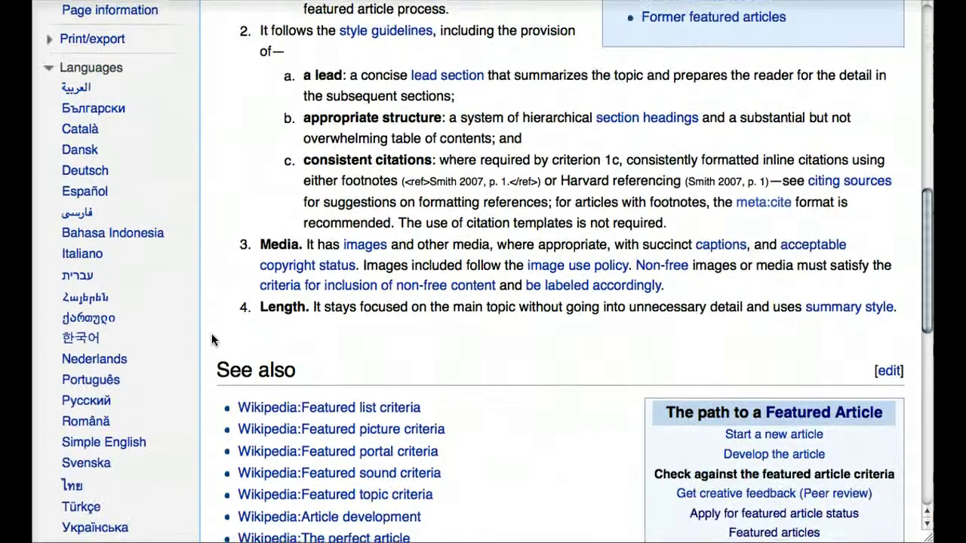
scroll(212, 340, down, 1)
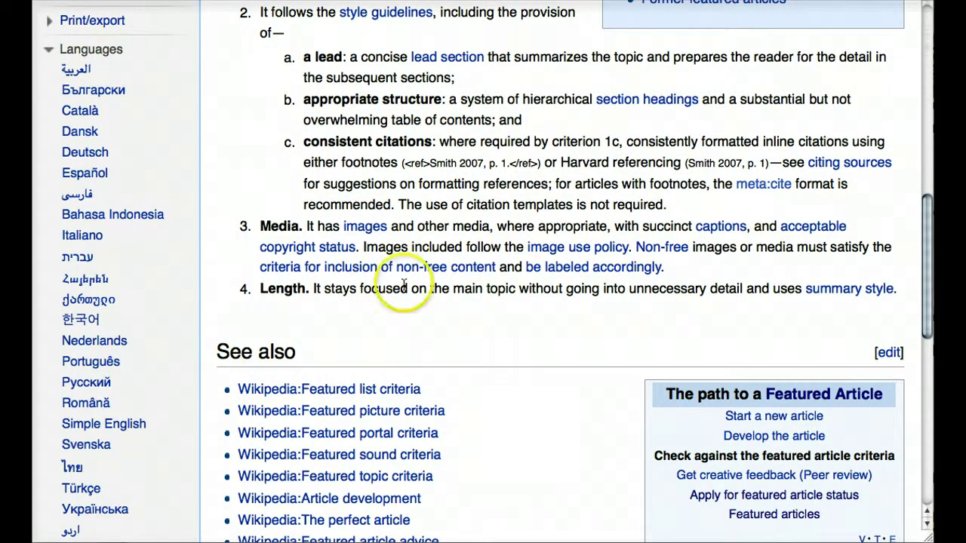
drag(226, 225, 707, 256)
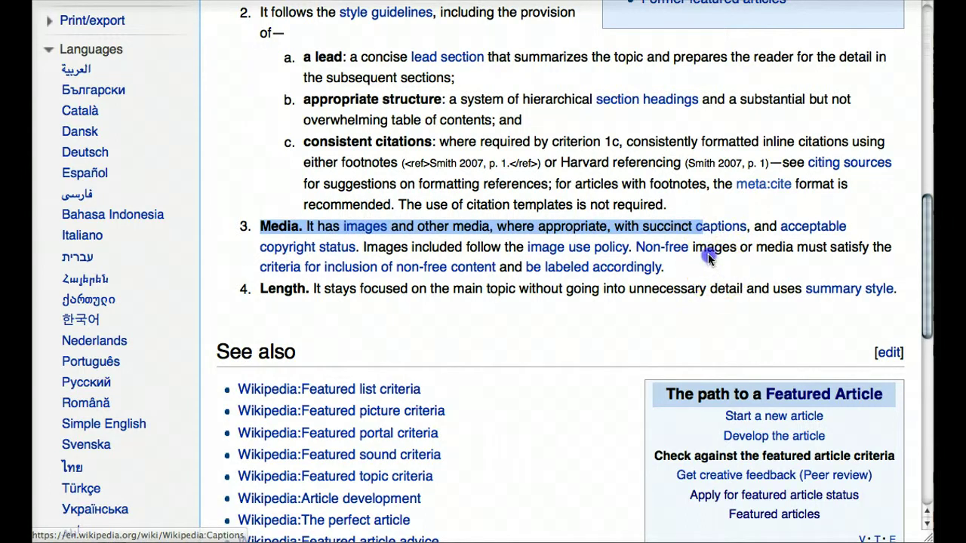
click(708, 257)
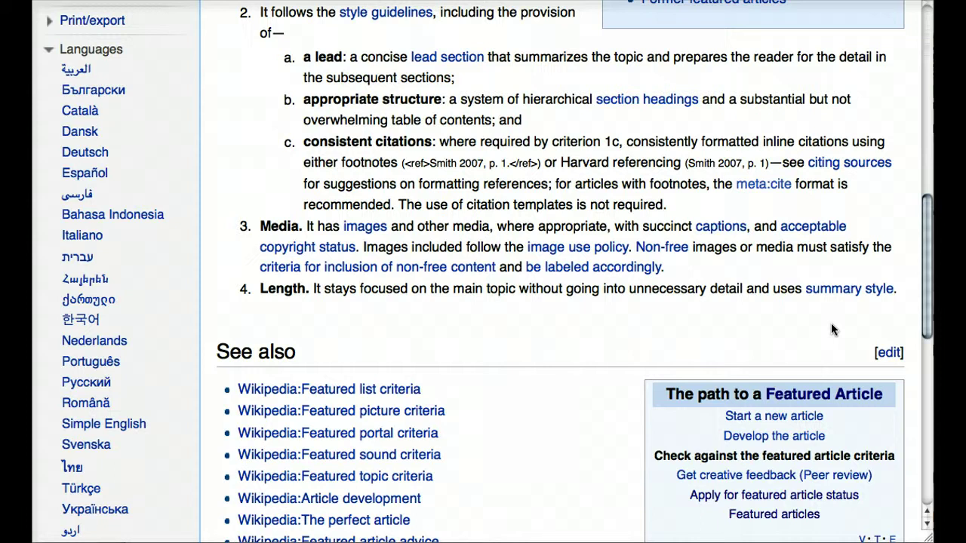
key(super+Tab)
key(super+Tab)
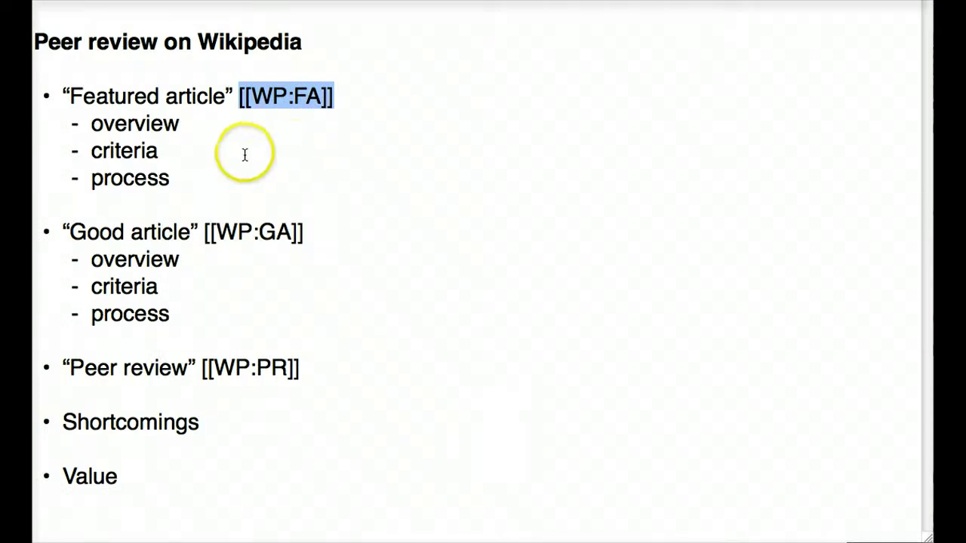
click(190, 123)
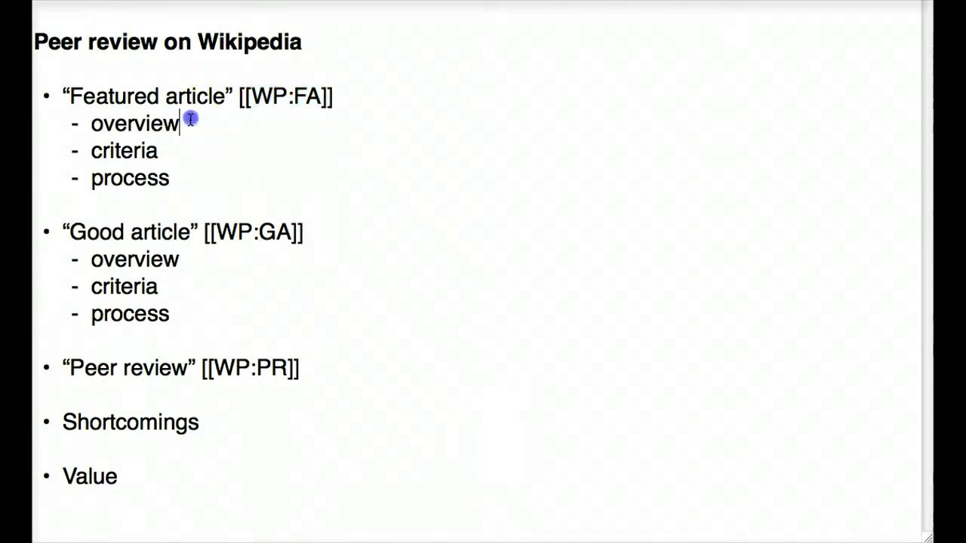
double_click(129, 124)
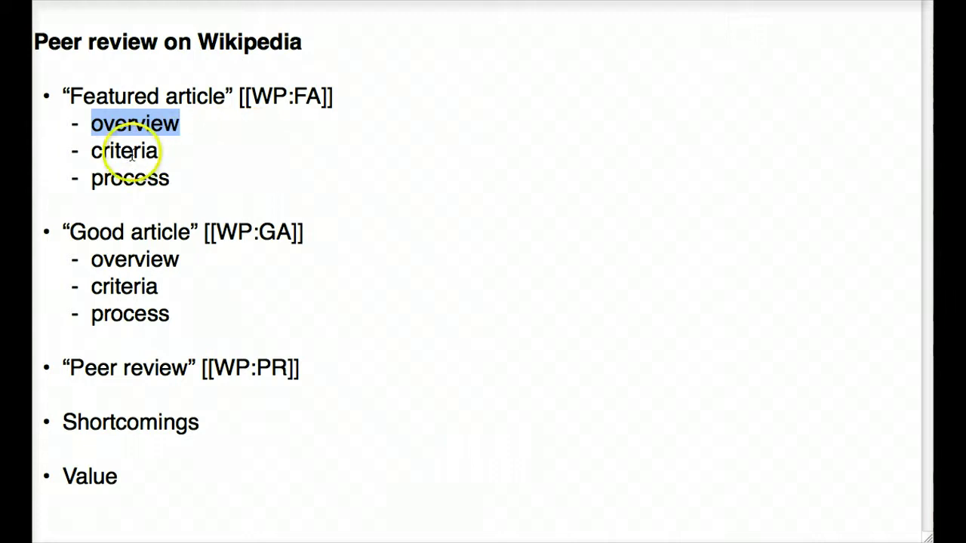
double_click(129, 151)
click(202, 162)
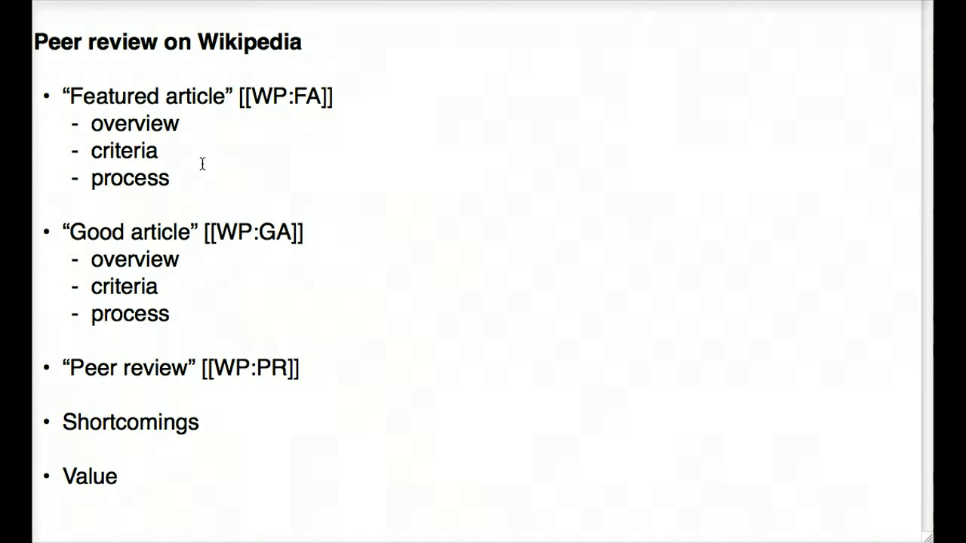
key(super+Tab)
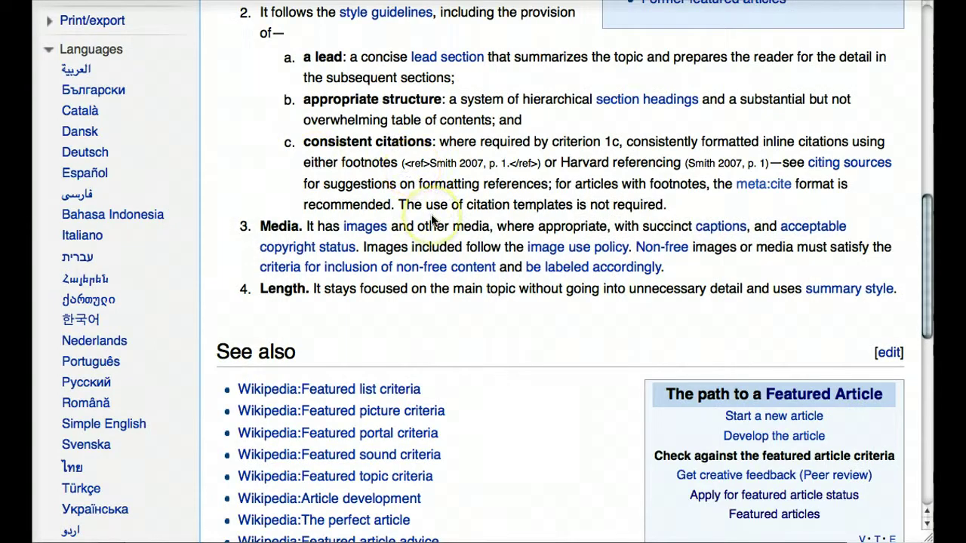
- Open Featured article candidates from the sidebar and bring its contents list of 21 nominations into view
scroll(433, 219, down, 2)
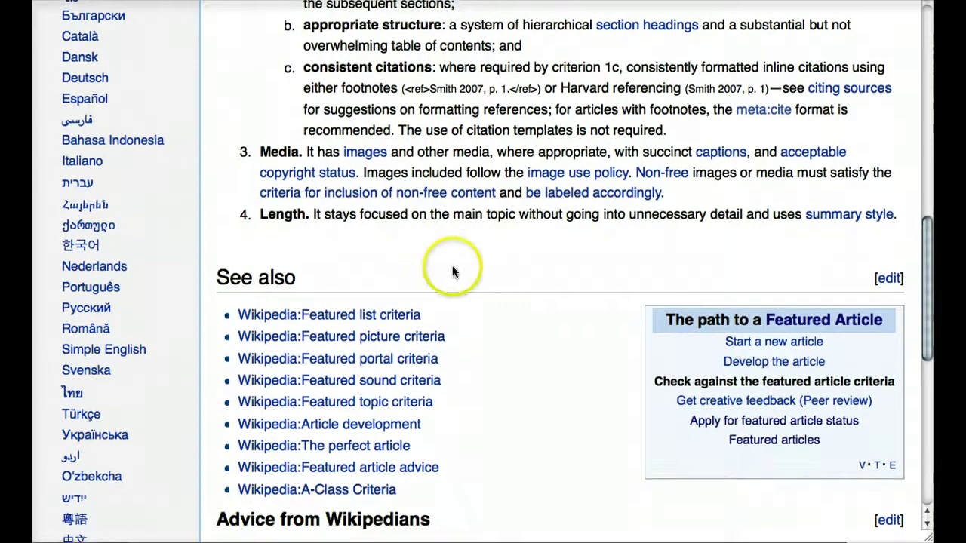
scroll(452, 269, up, 12)
scroll(466, 260, up, 2)
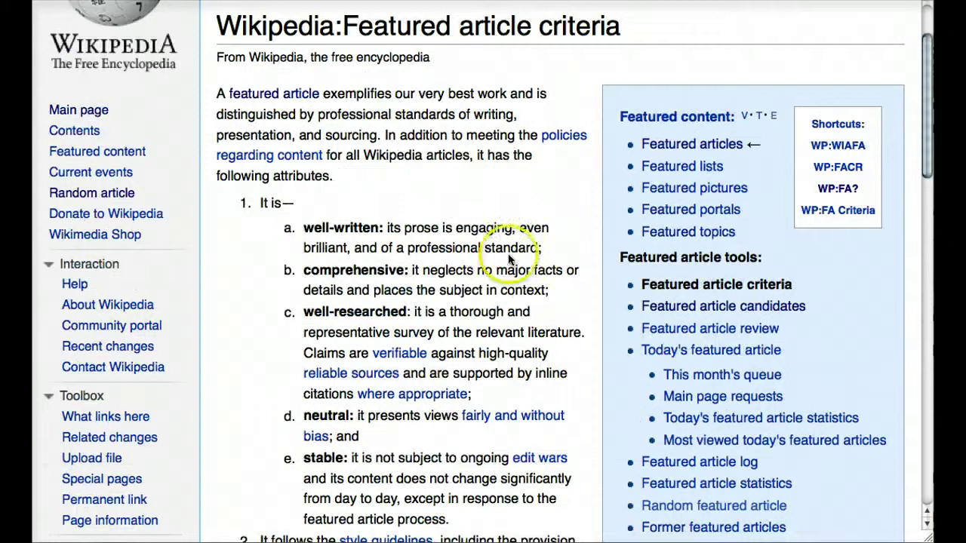
click(731, 314)
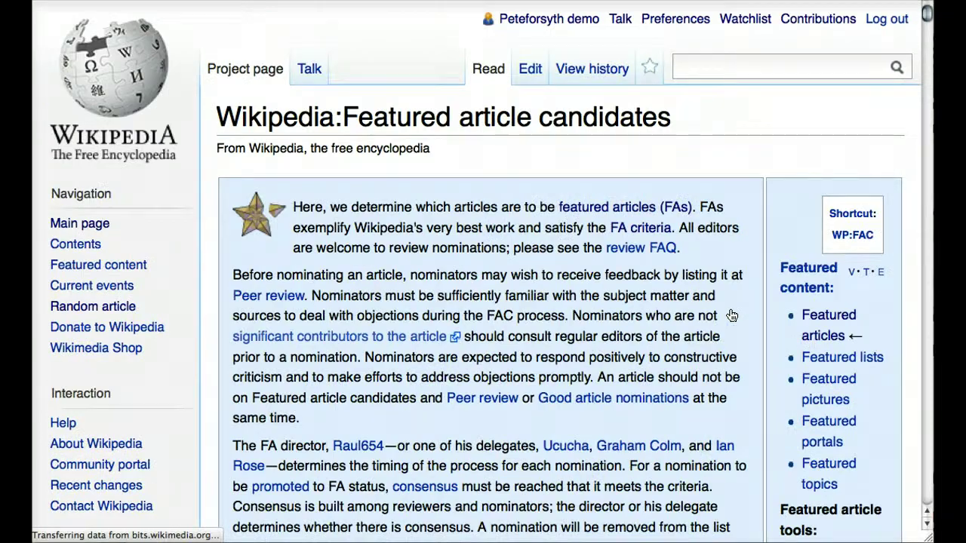
scroll(731, 315, down, 5)
scroll(731, 315, down, 15)
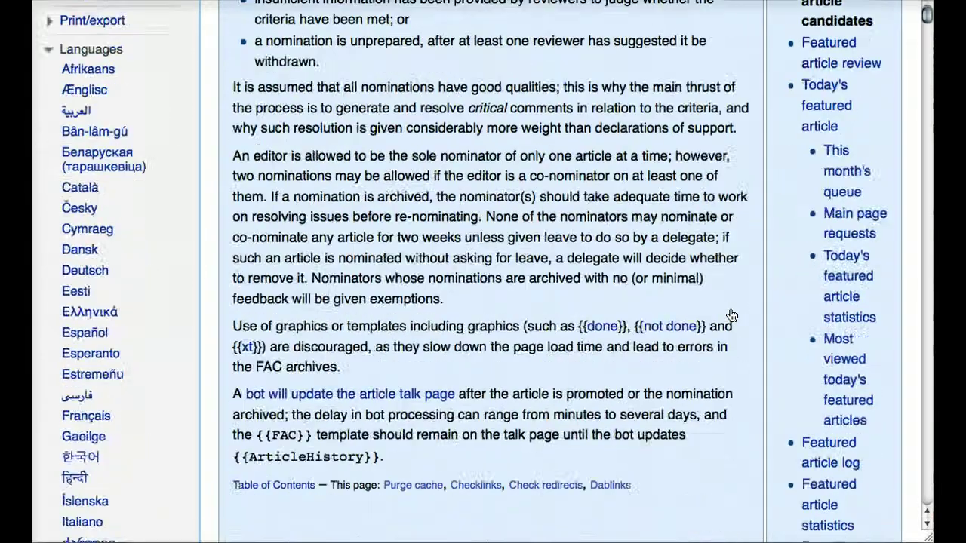
scroll(731, 315, down, 10)
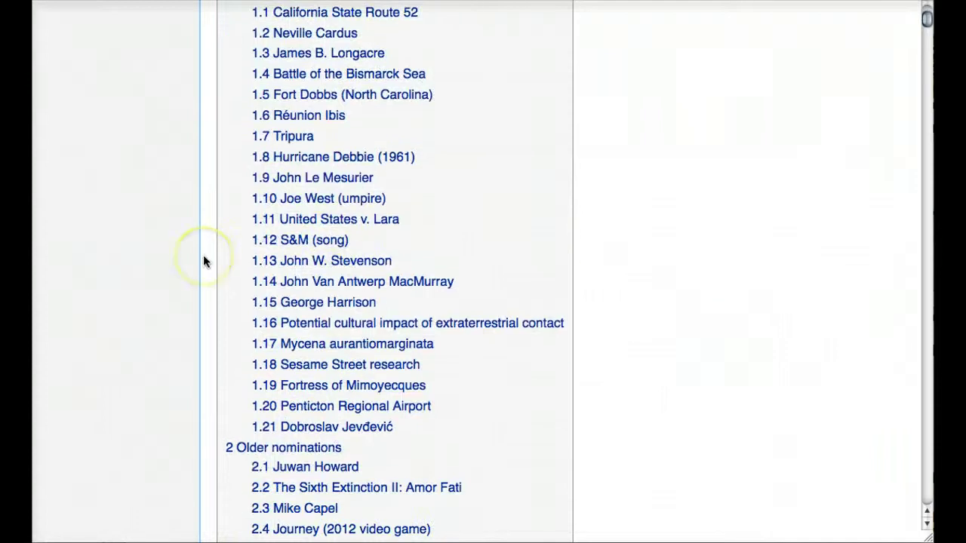
scroll(203, 261, up, 2)
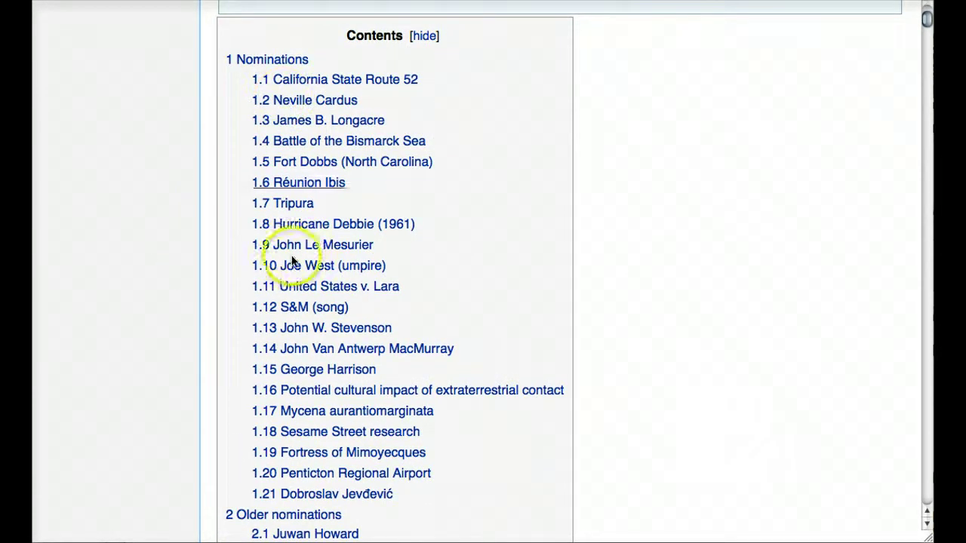
- Jump to the Hurricane Debbie (1961) nomination and select, then deselect, its nominator statement
click(377, 226)
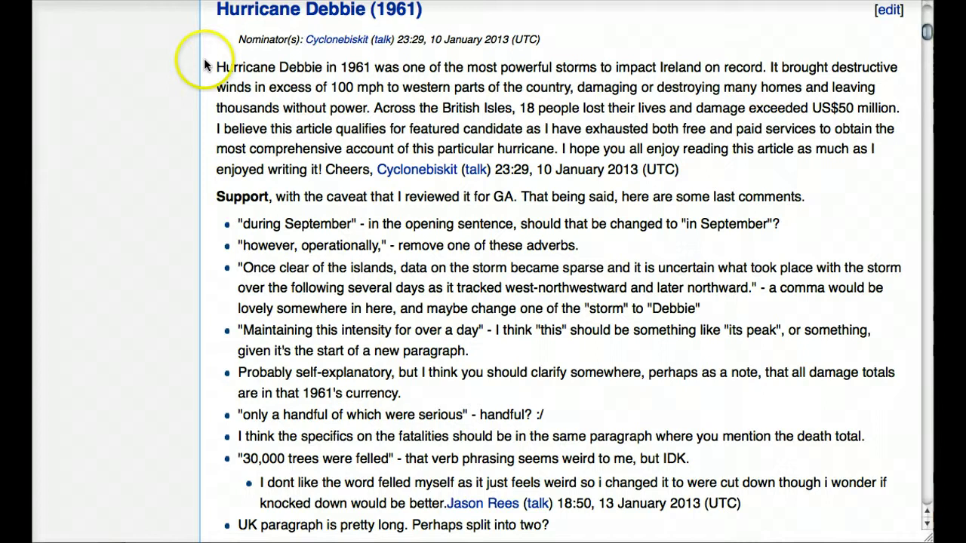
drag(204, 66, 717, 185)
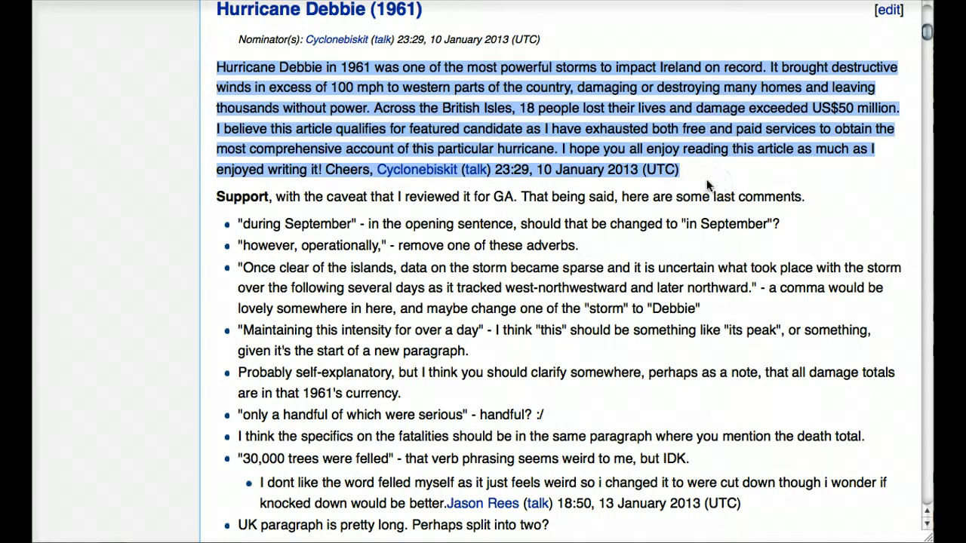
click(153, 205)
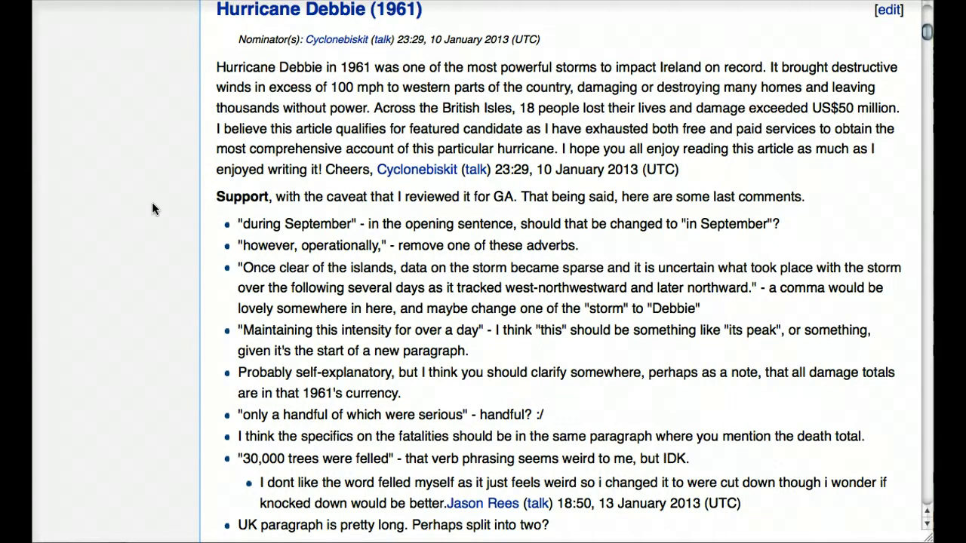
scroll(151, 204, down, 5)
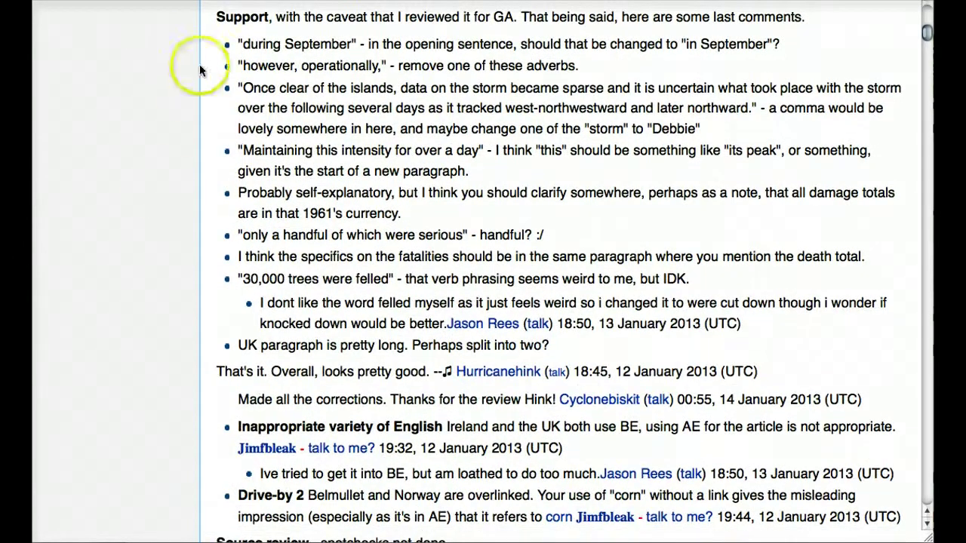
click(211, 18)
drag(211, 18, 273, 18)
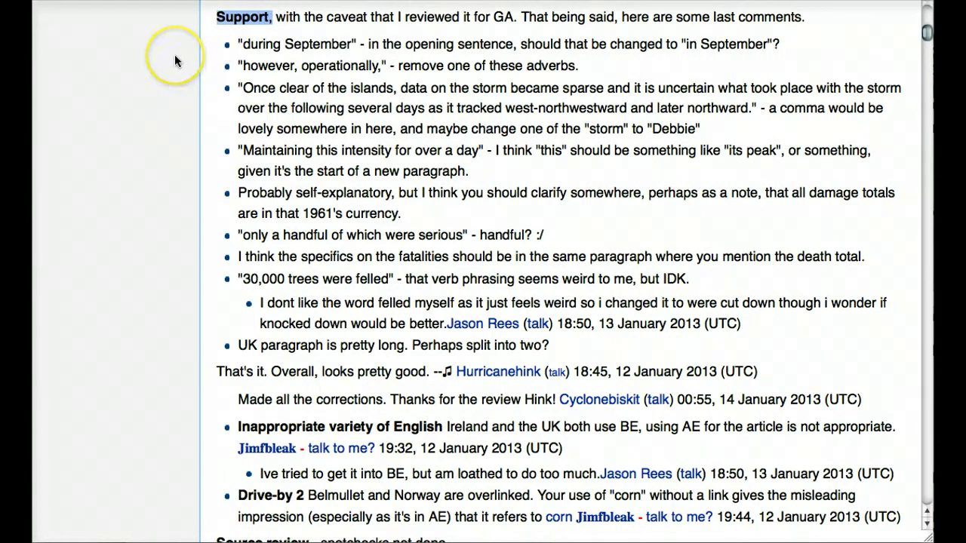
click(174, 56)
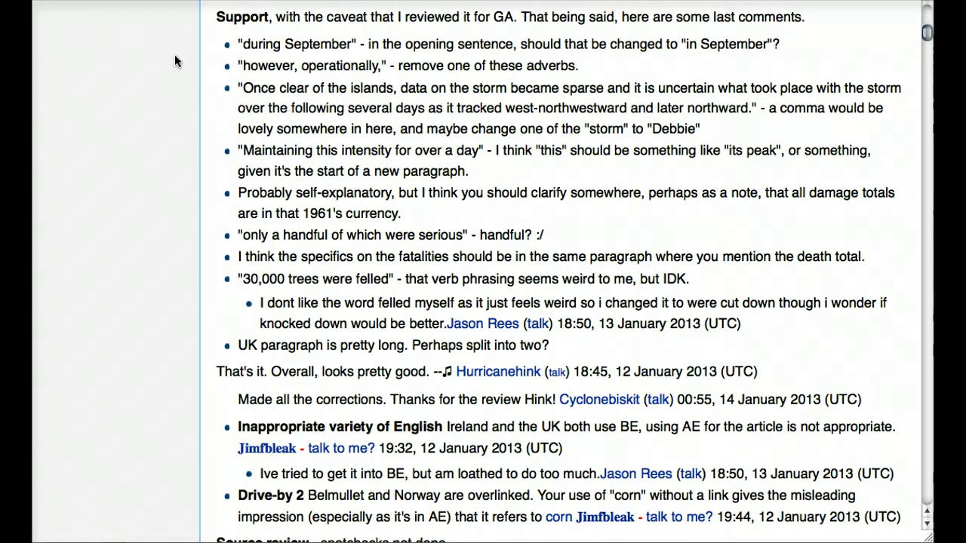
click(228, 22)
drag(519, 16, 828, 115)
click(147, 209)
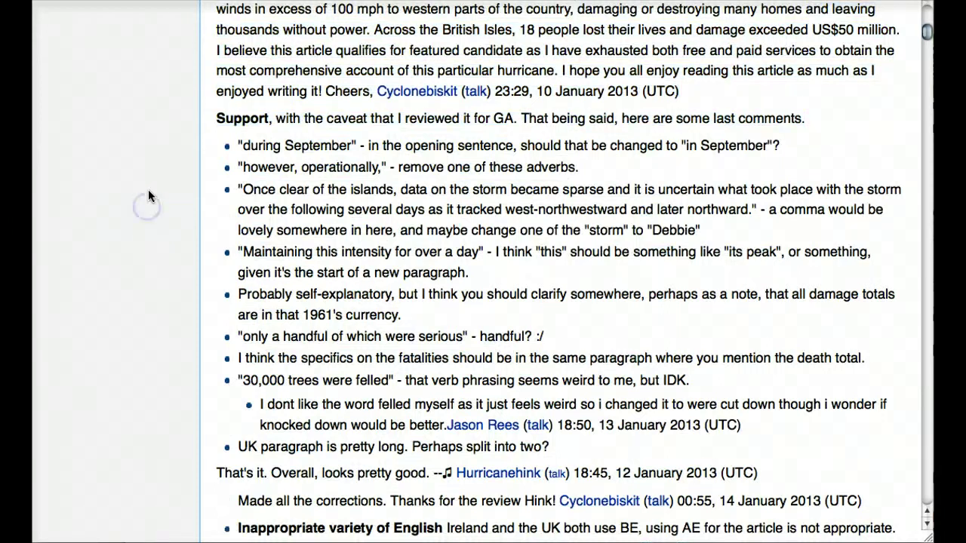
scroll(148, 195, down, 3)
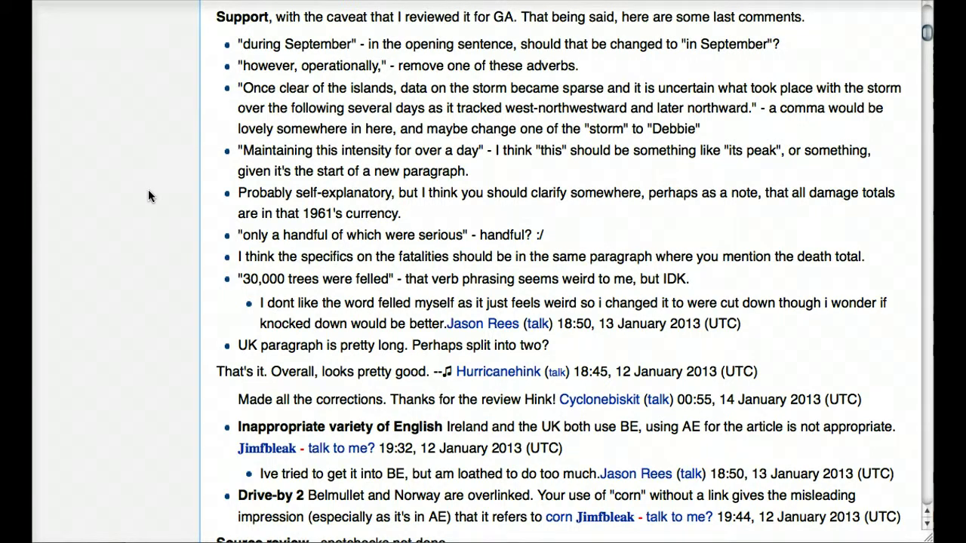
scroll(163, 261, down, 7)
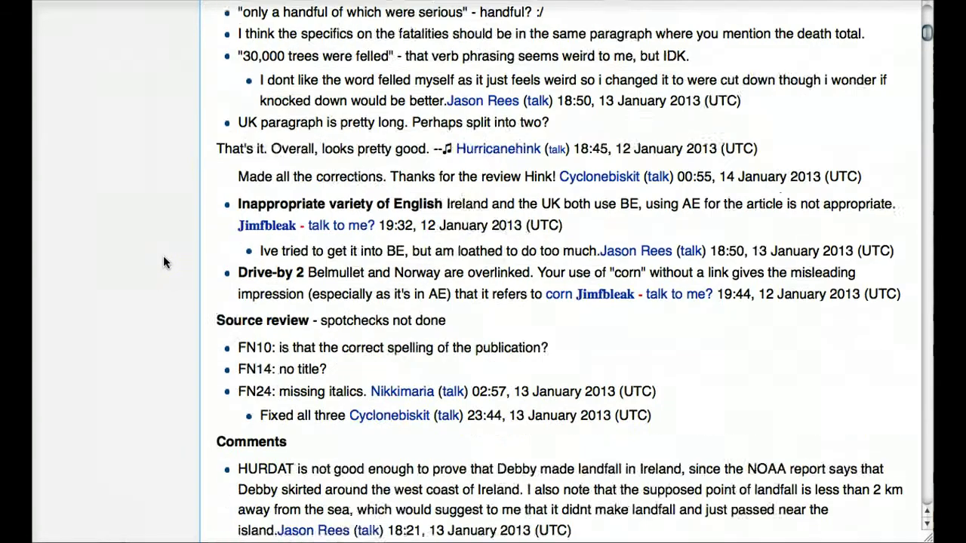
scroll(164, 260, down, 5)
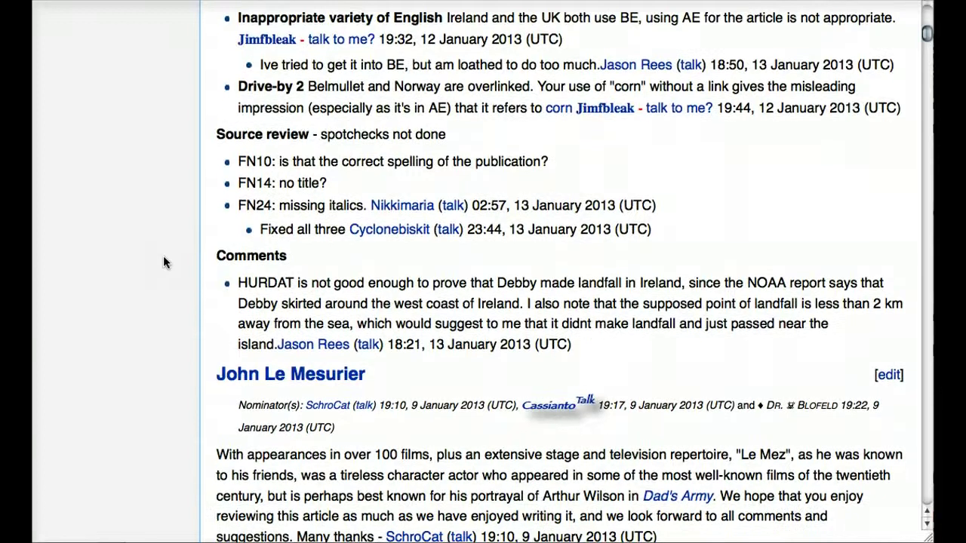
double_click(275, 20)
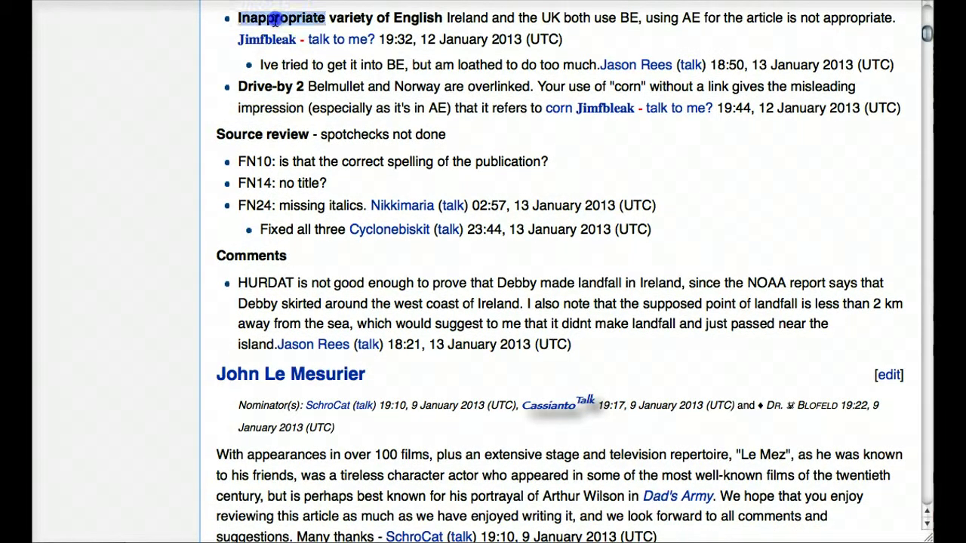
click(179, 34)
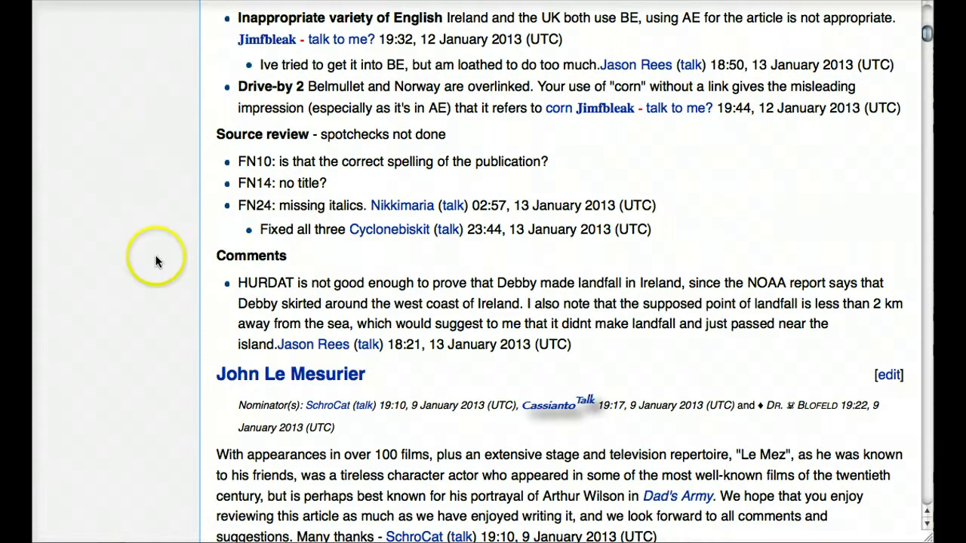
scroll(157, 262, up, 1)
scroll(156, 261, up, 10)
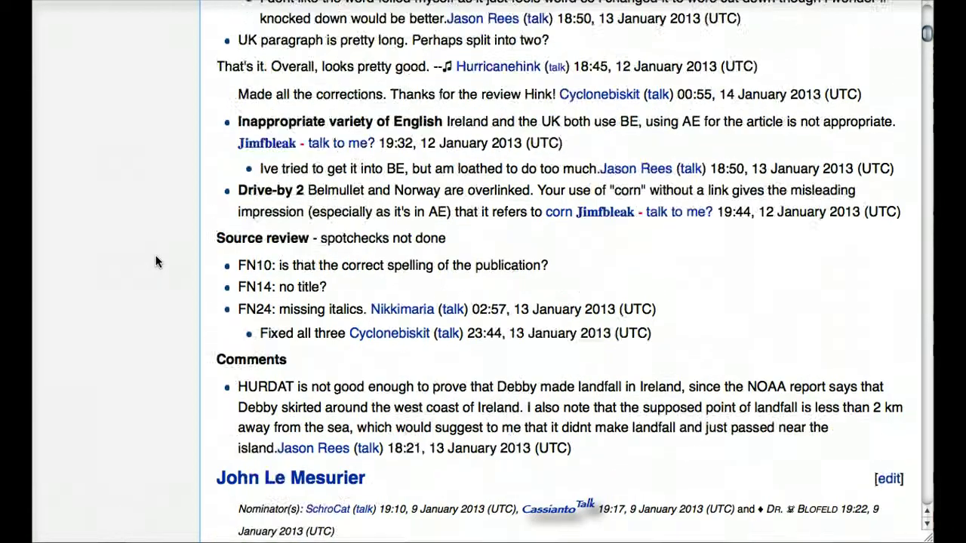
scroll(155, 254, up, 5)
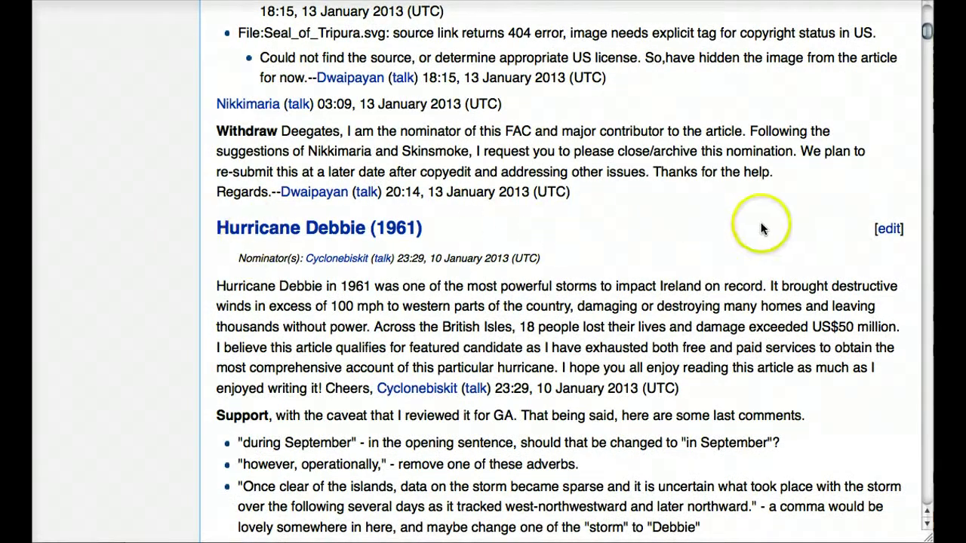
- Edit the Hurricane Debbie (1961) section and read its wikitext down to the FN10, FN14, FN24 source notes
click(889, 229)
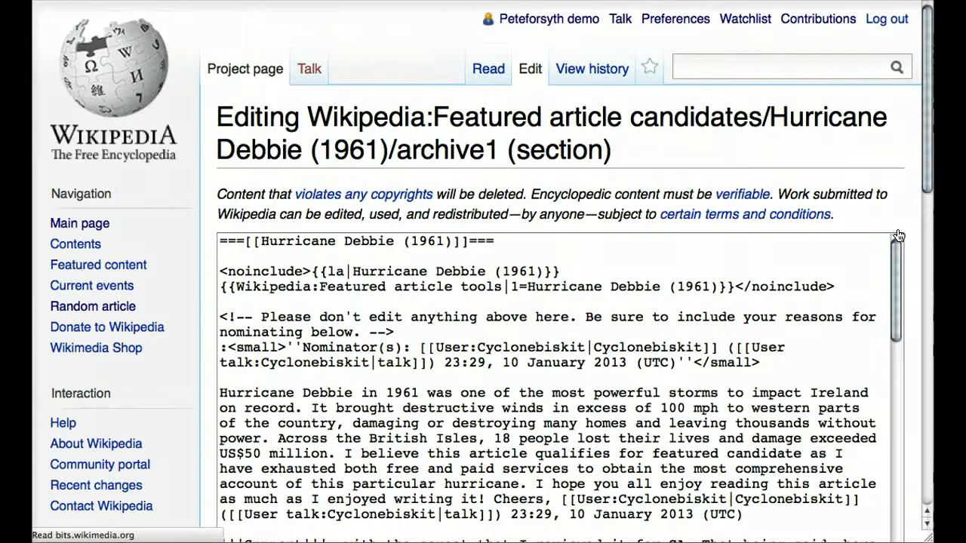
scroll(598, 459, down, 1)
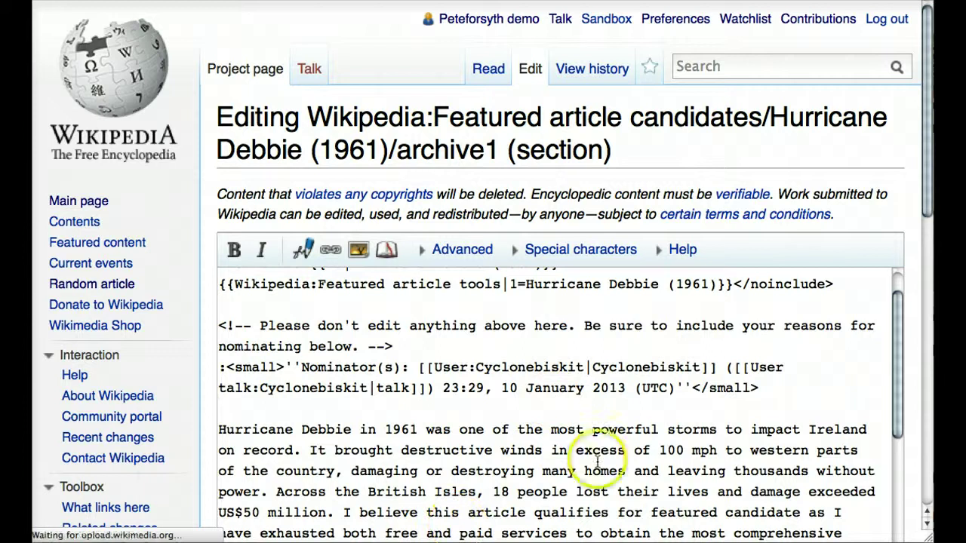
scroll(578, 409, down, 5)
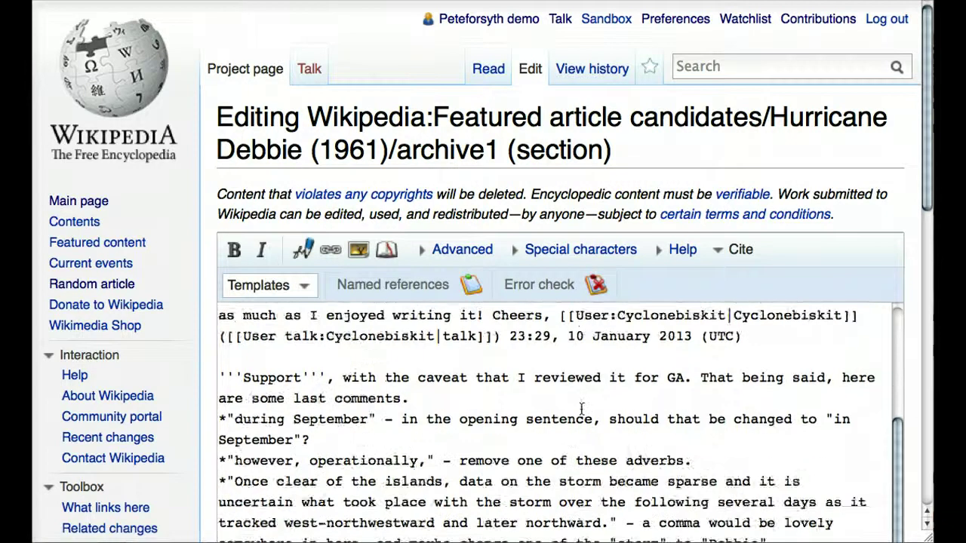
scroll(580, 408, down, 15)
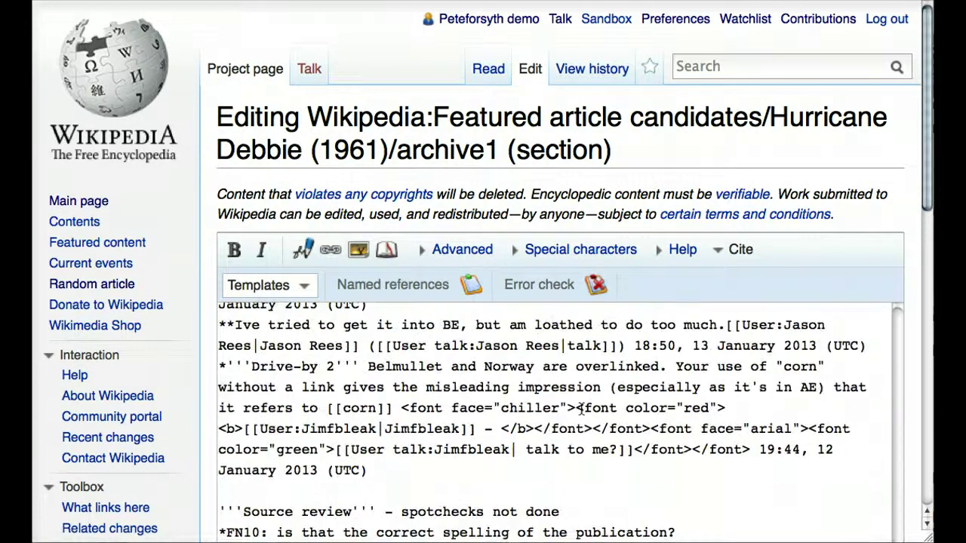
scroll(211, 449, down, 3)
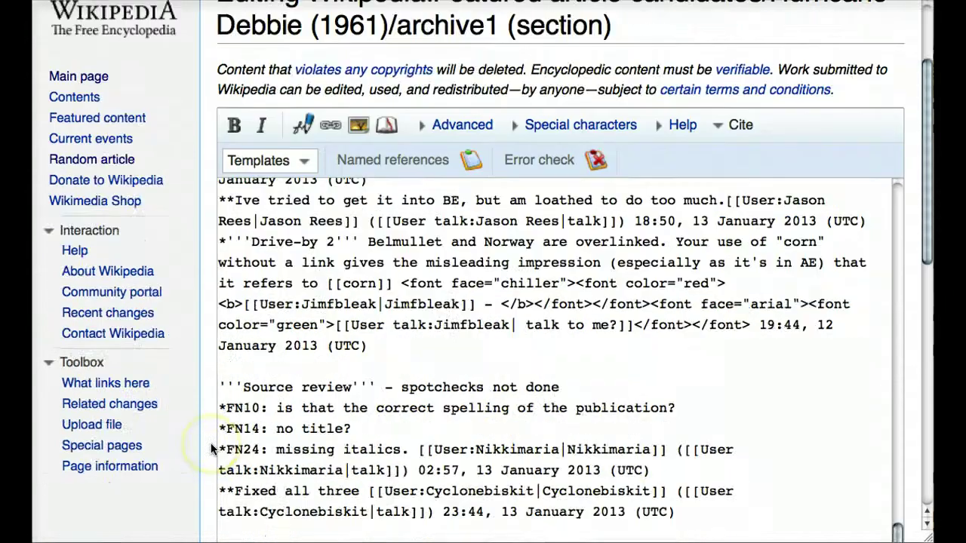
scroll(211, 449, down, 2)
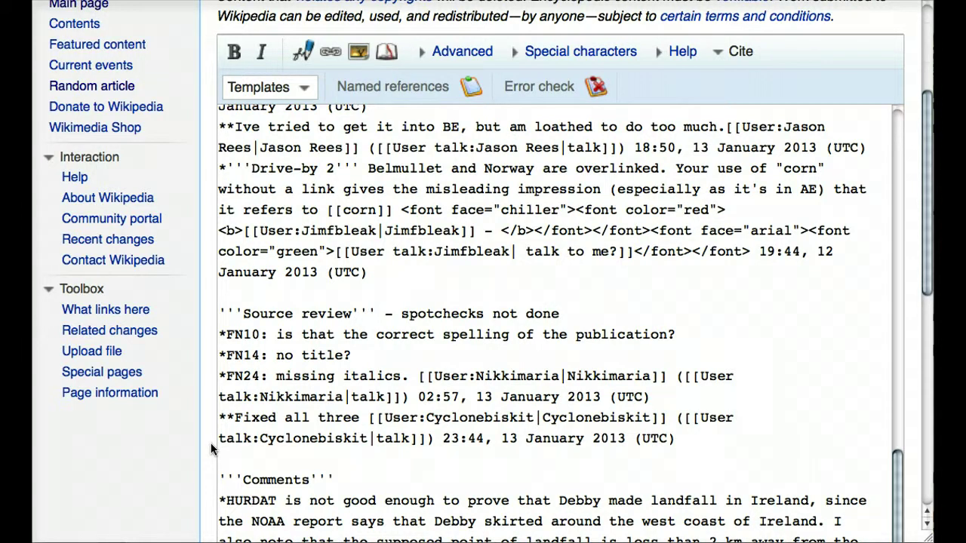
click(174, 448)
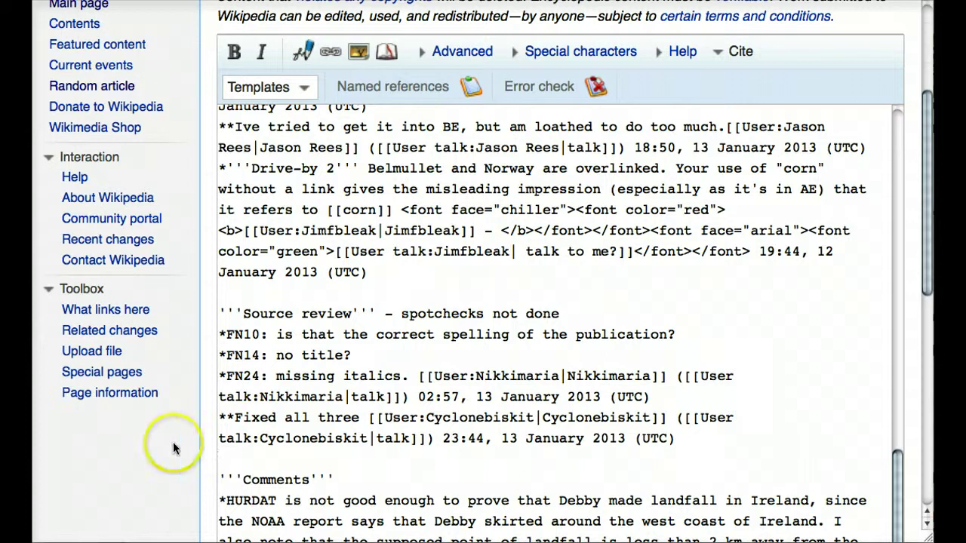